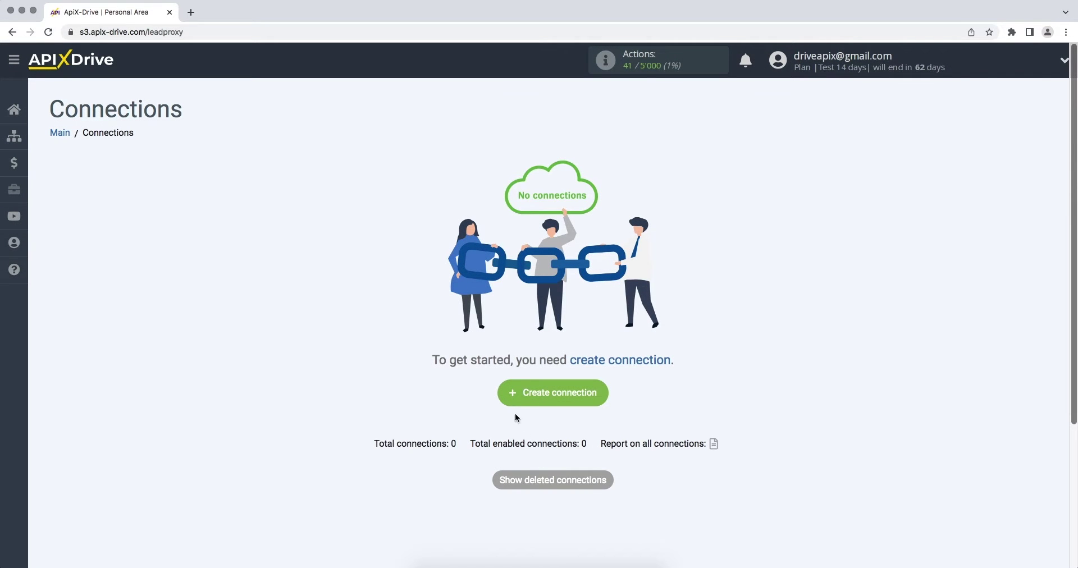
Create a new connection with Salesforce CRM as the data source system
click(507, 391)
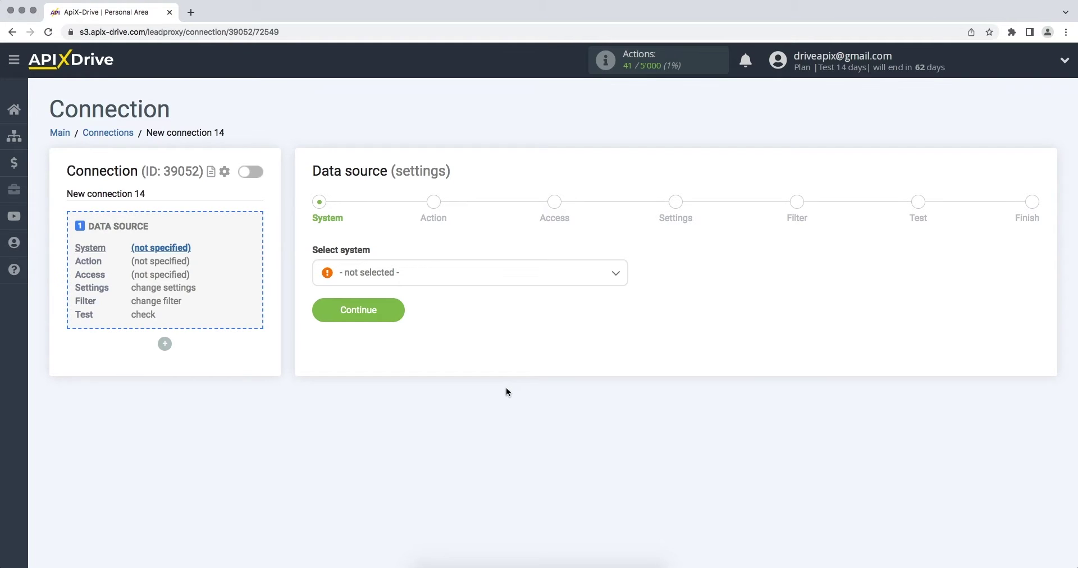
click(484, 276)
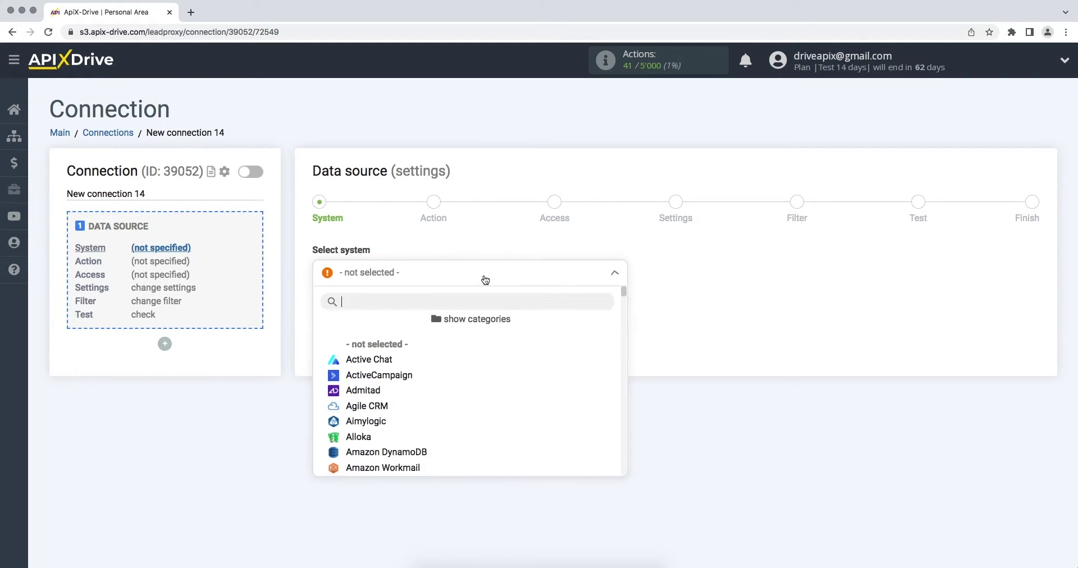
drag(623, 296, 627, 419)
click(539, 405)
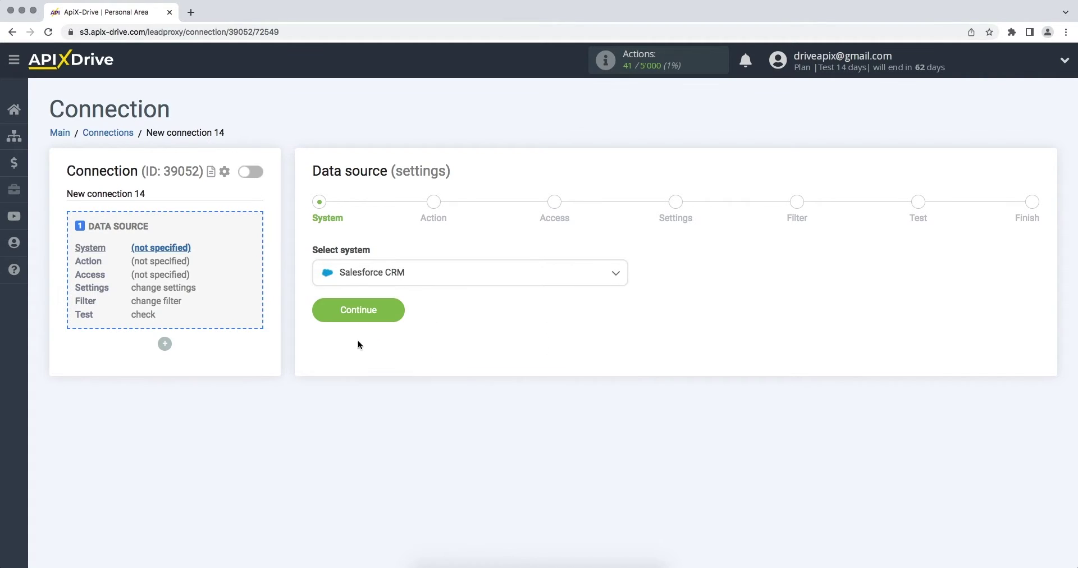
click(315, 315)
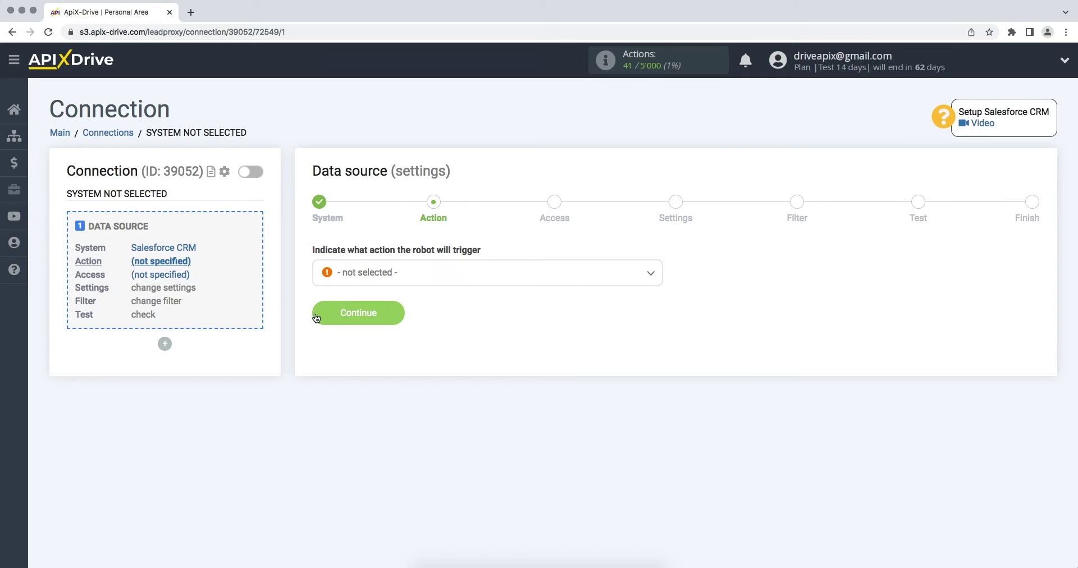
Set the Salesforce trigger action to Get Contacts (new) and proceed to Access
click(347, 275)
click(368, 344)
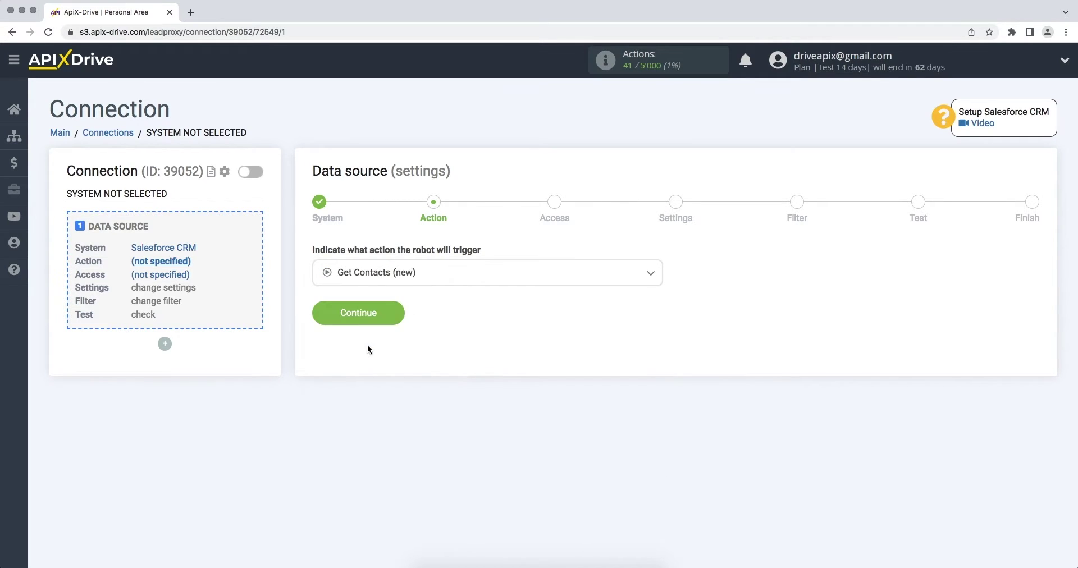
click(318, 320)
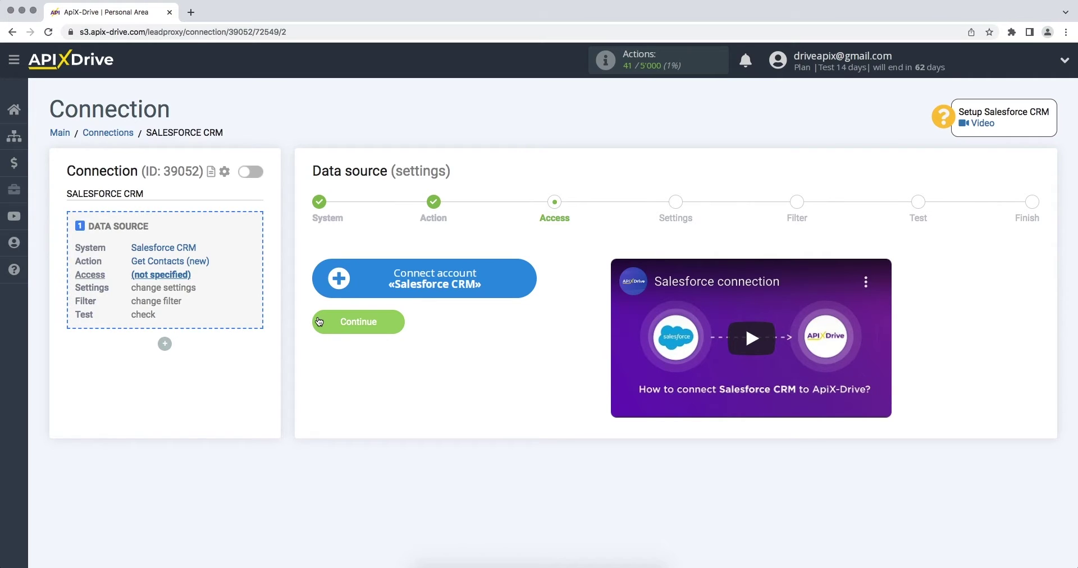
Log in to Salesforce with the account username and password
click(328, 294)
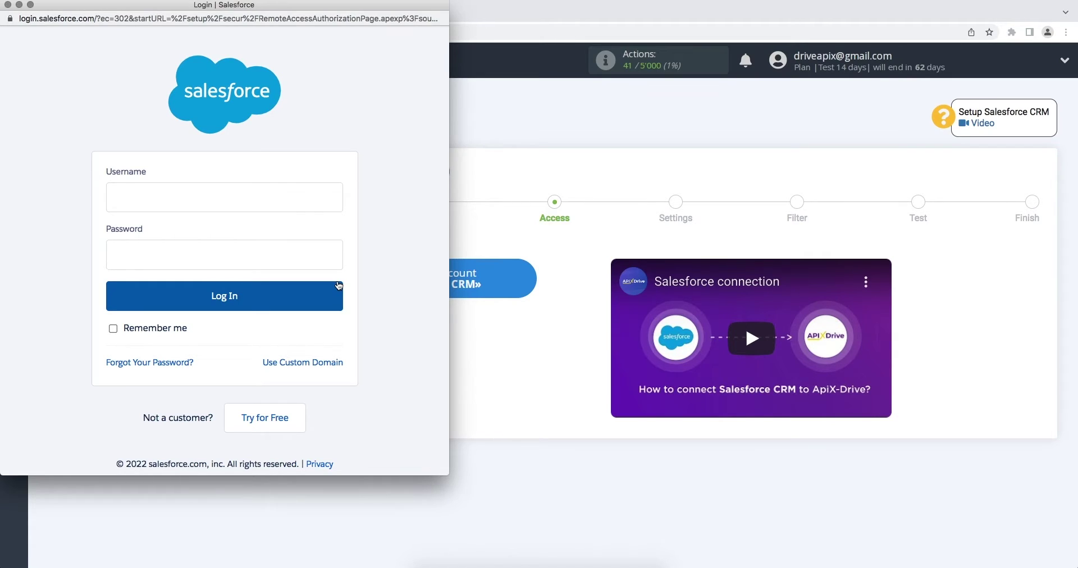
click(282, 200)
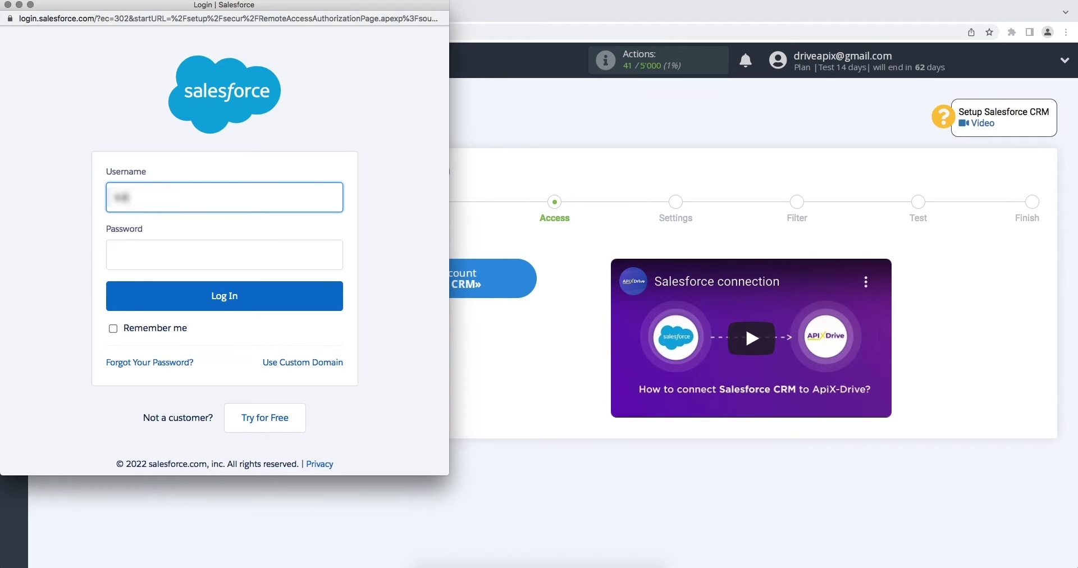
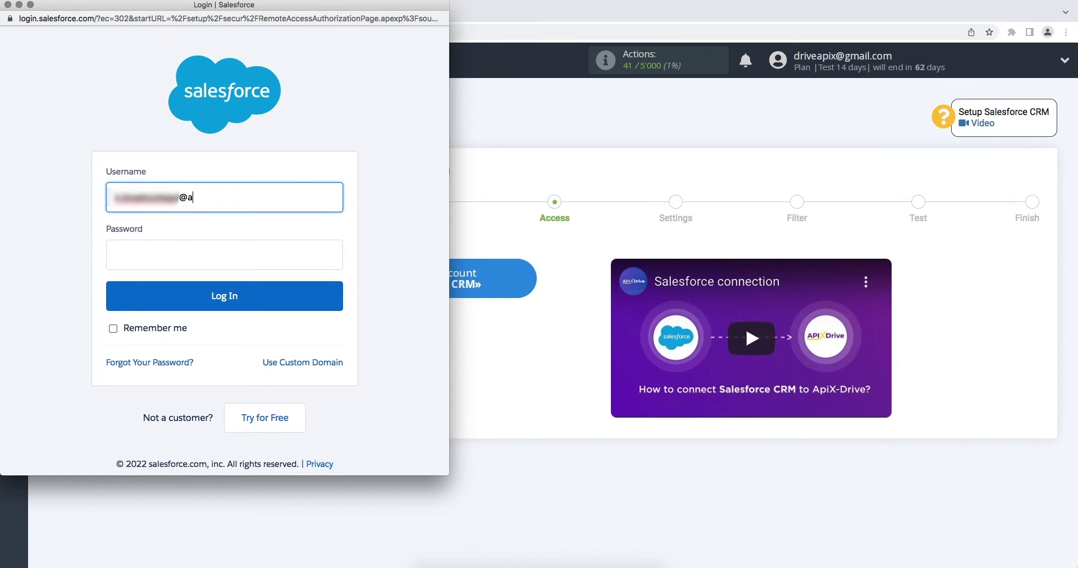
click(271, 251)
text(••••••••••)
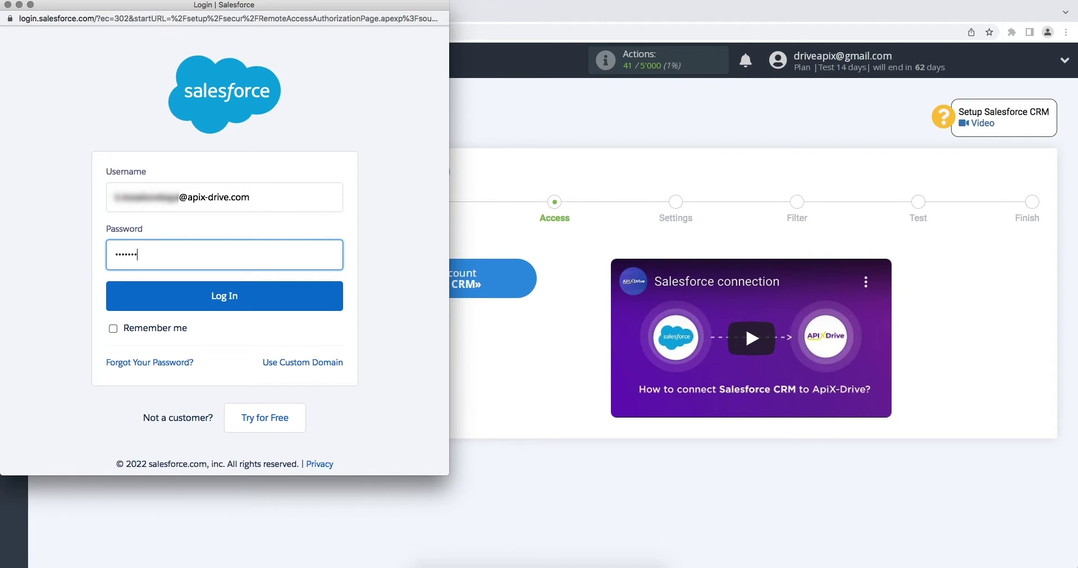
text(••)
click(278, 298)
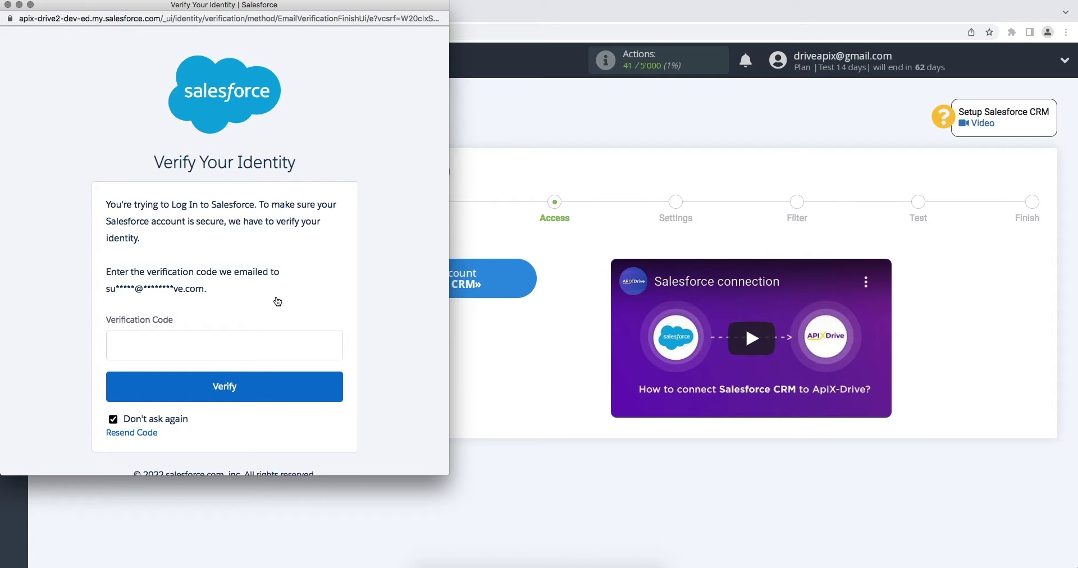
Verify identity with the emailed Salesforce verification code
click(240, 344)
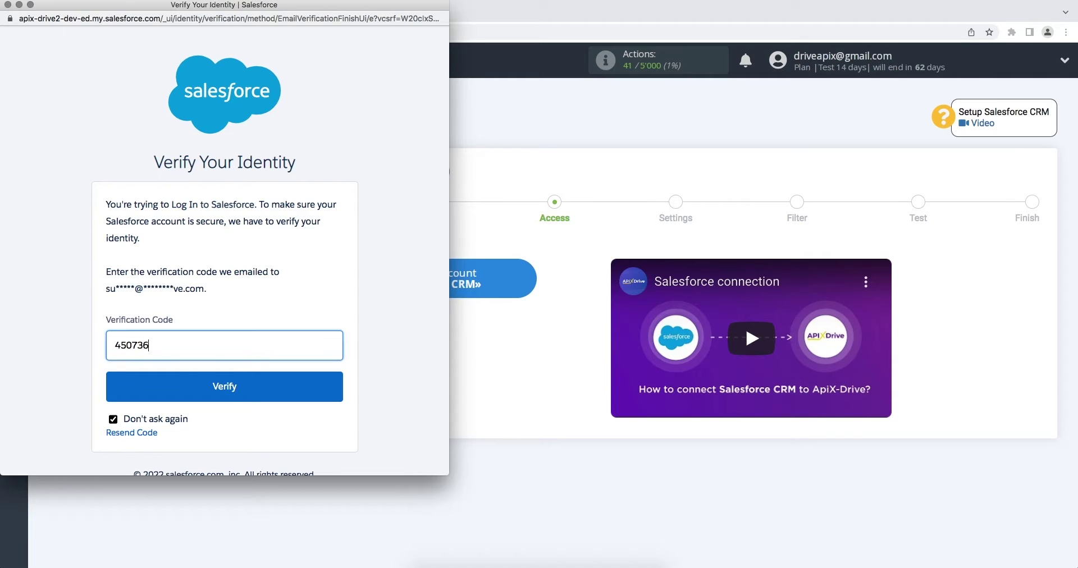
click(250, 395)
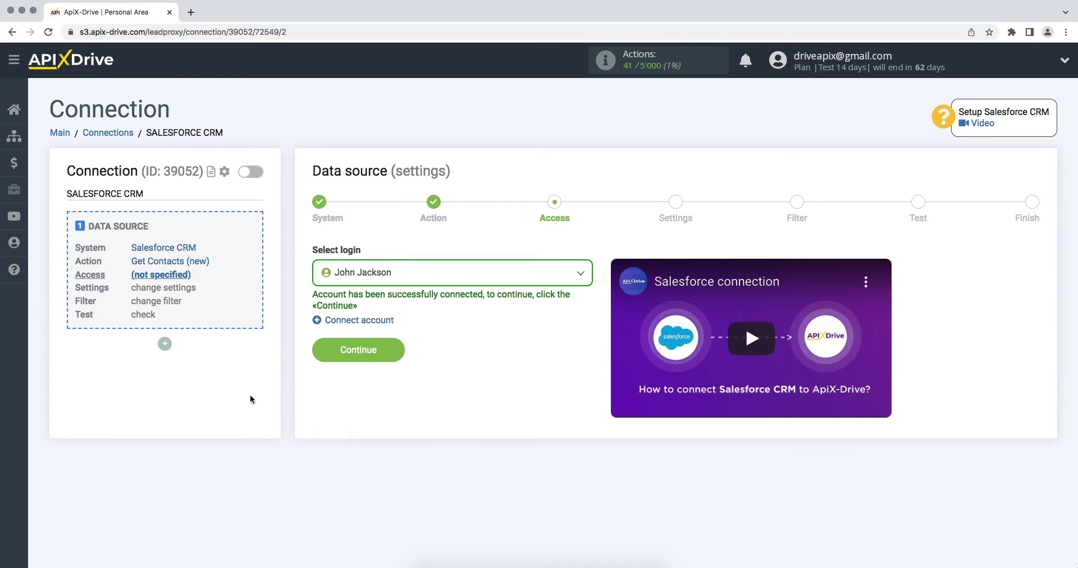
Select the connected Salesforce login and skip Settings and Filter to reach the Test step
click(351, 276)
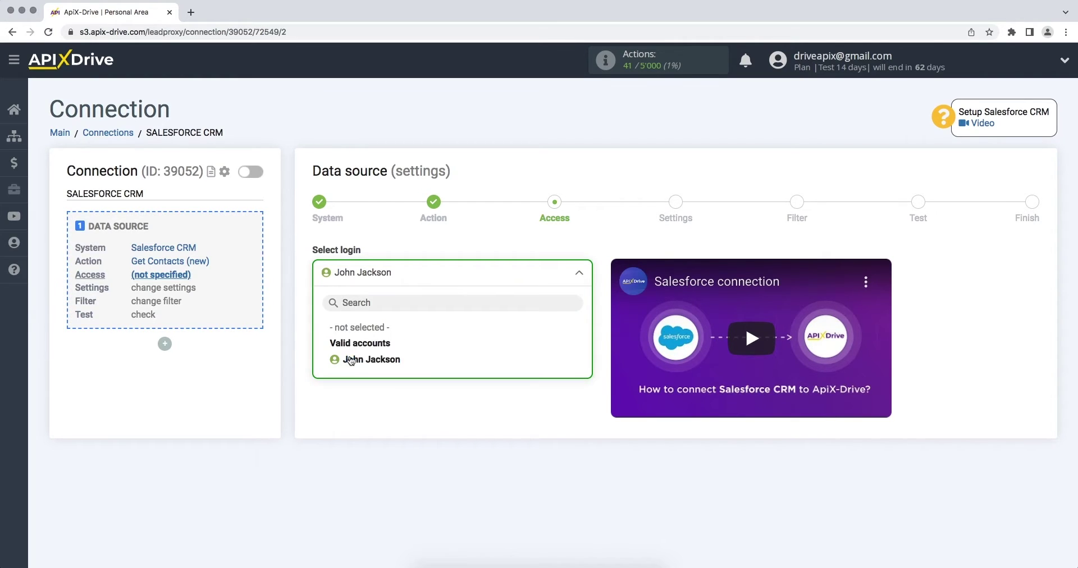
click(351, 360)
click(318, 357)
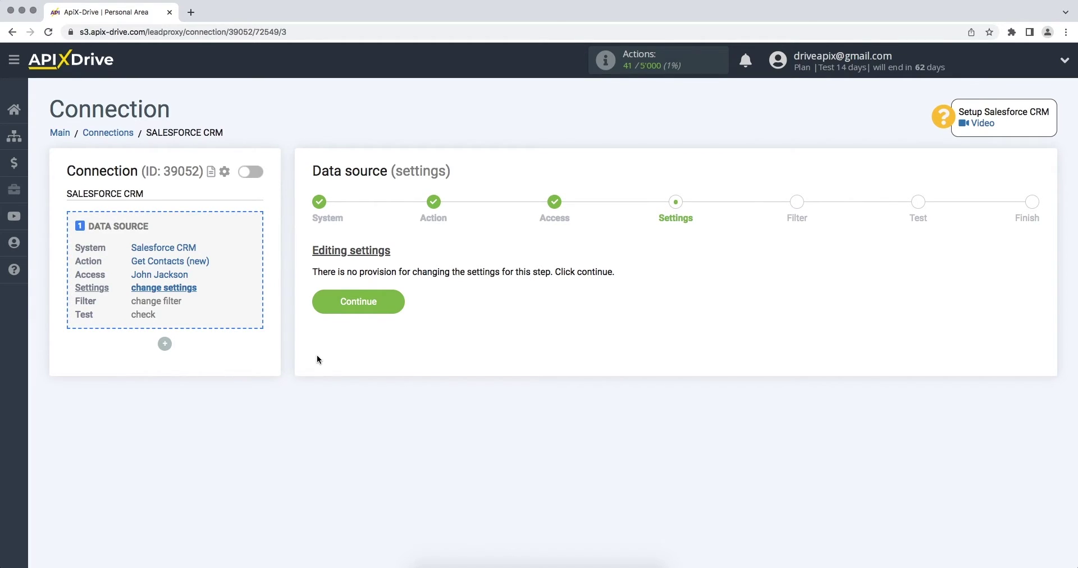
click(319, 308)
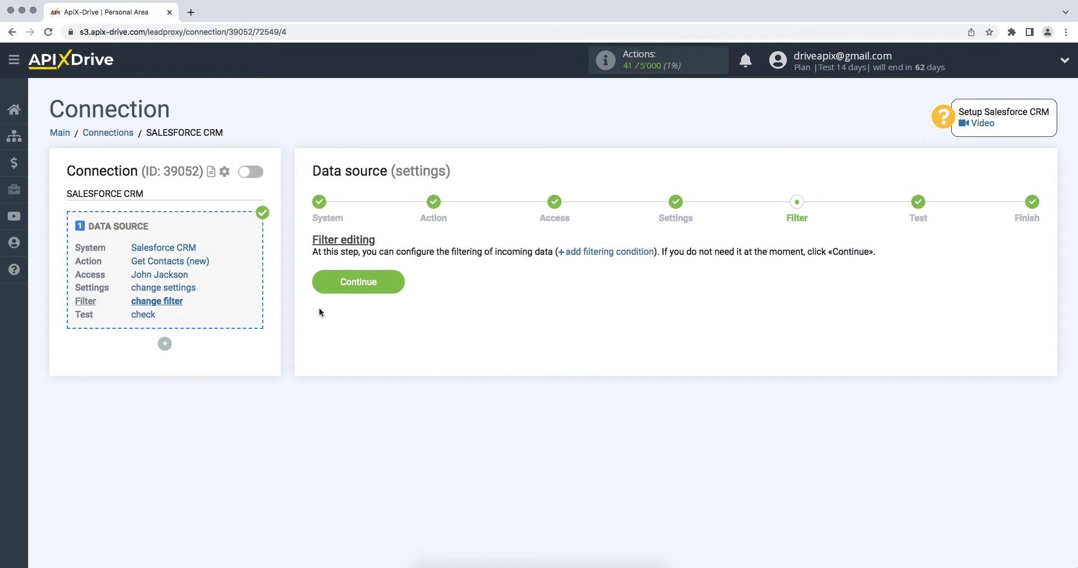
click(318, 285)
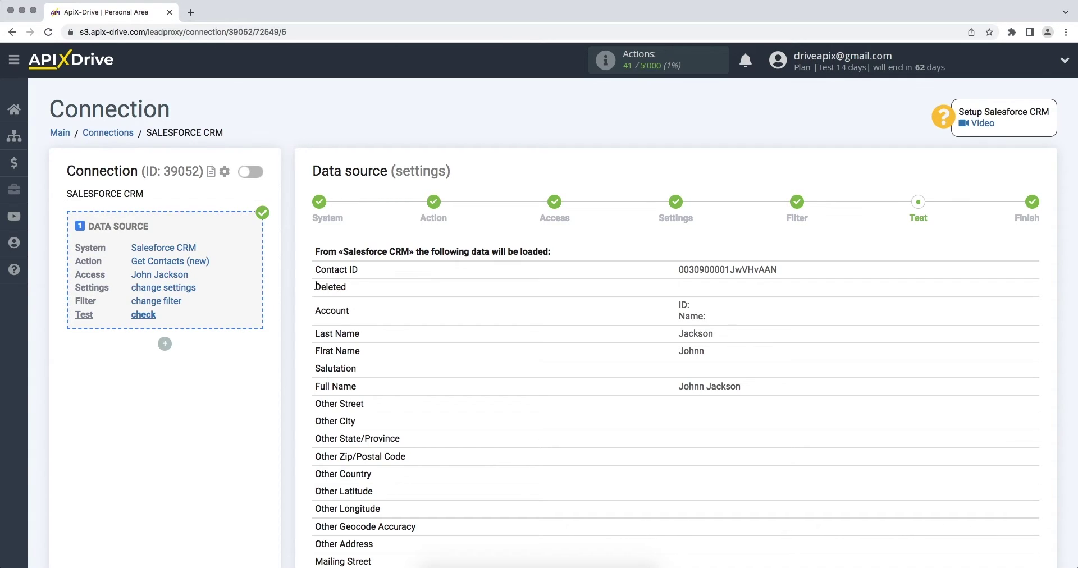
Review the Salesforce test contact data, finish the source, and start the data destination setup
scroll(317, 286, down, 10)
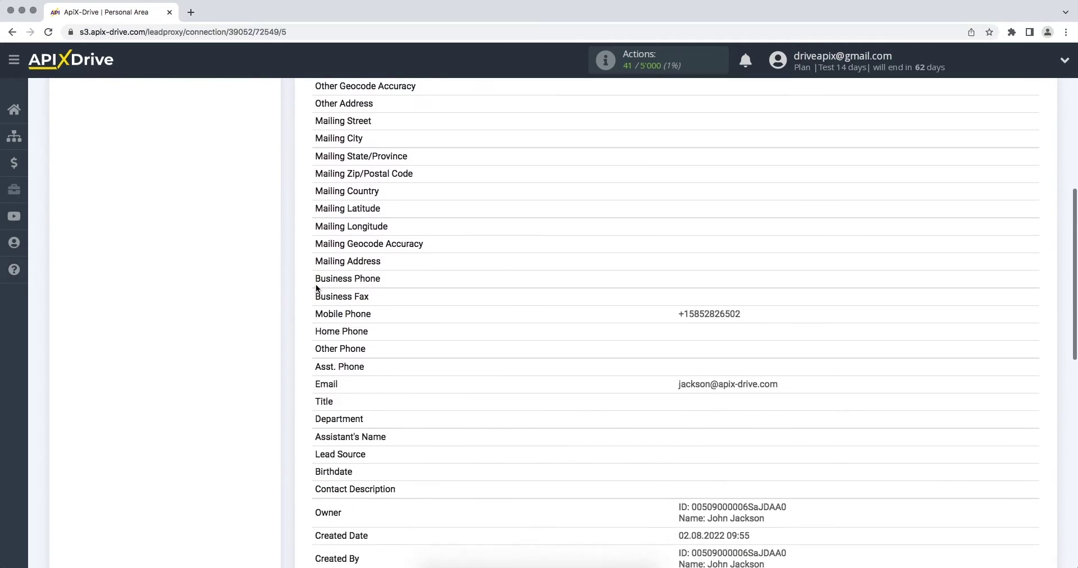
scroll(317, 288, down, 5)
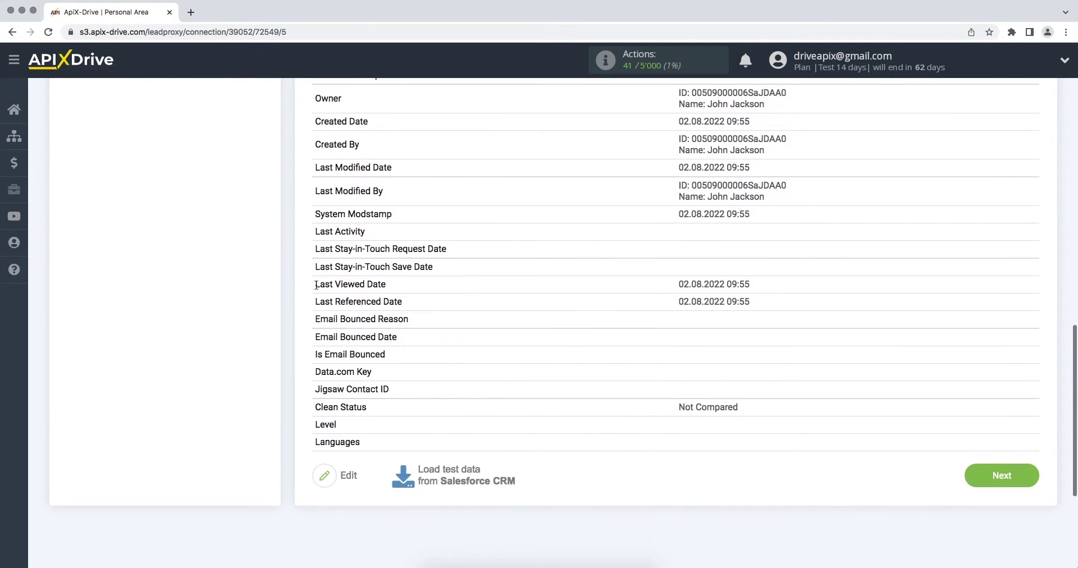
click(969, 475)
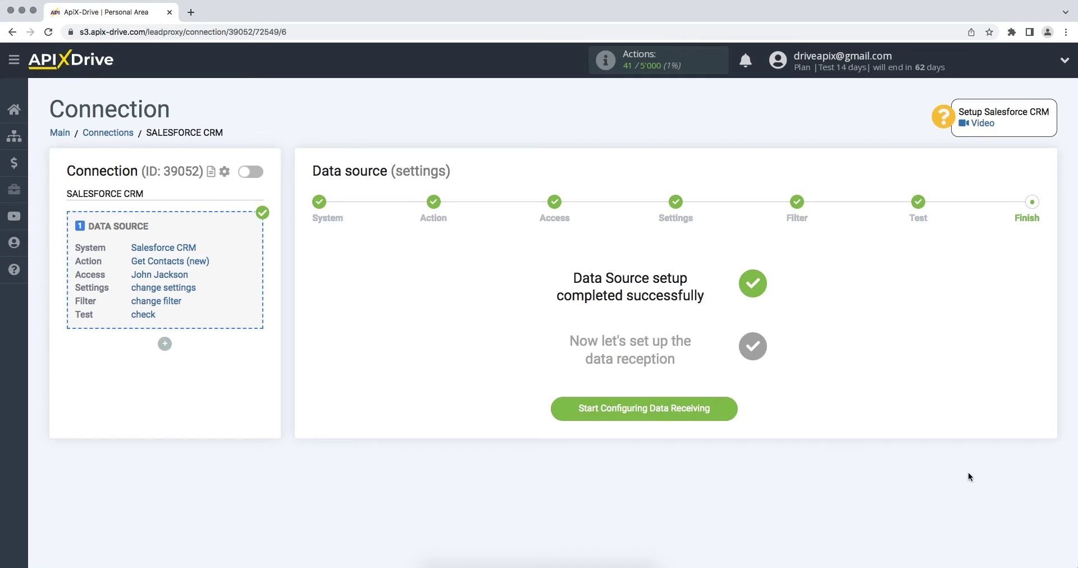
click(563, 415)
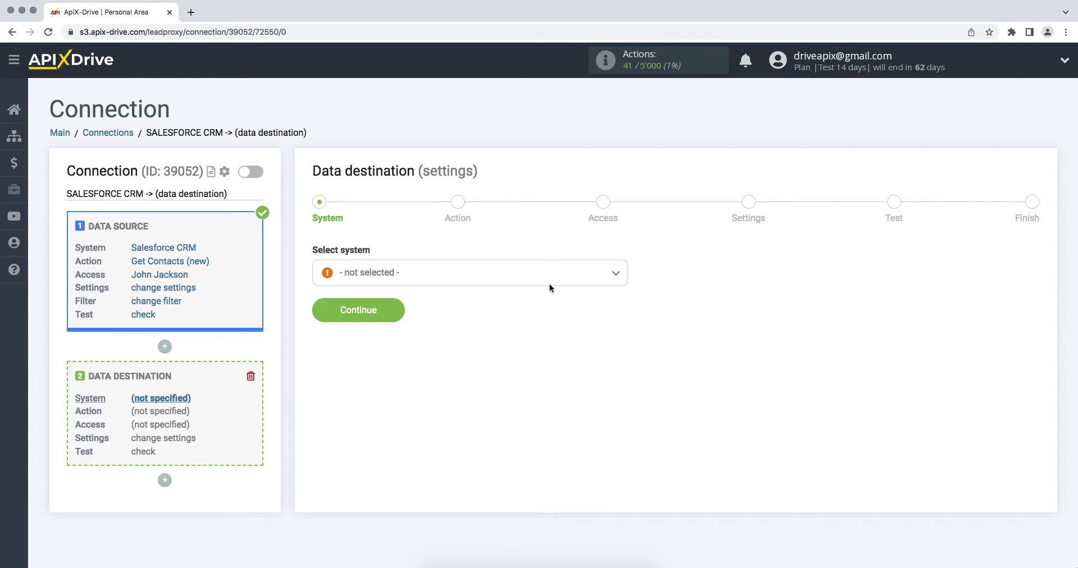
Choose Pipedrive as the data destination system
click(540, 269)
drag(627, 297, 624, 387)
click(402, 332)
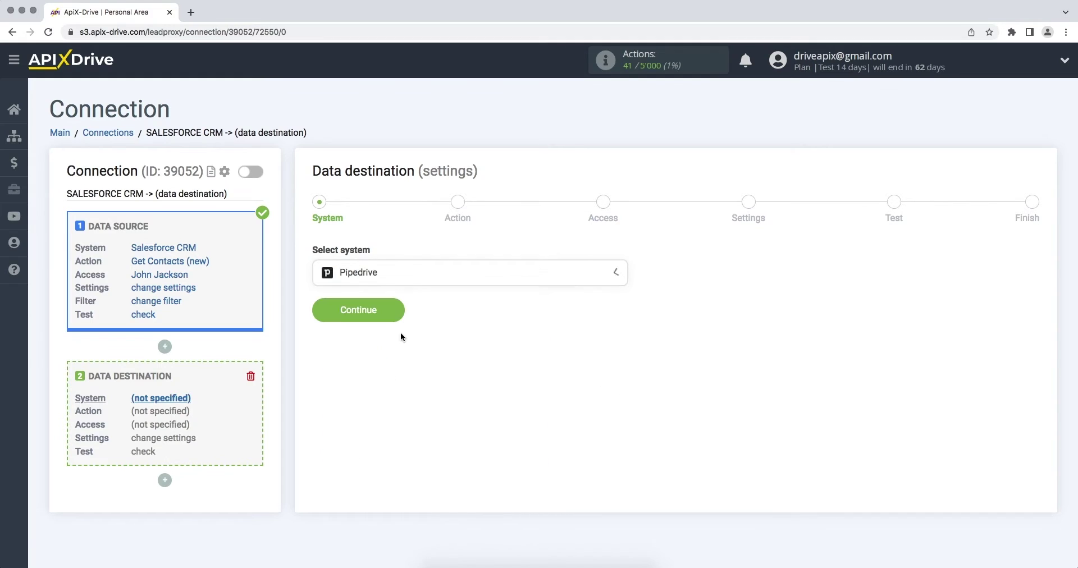
click(320, 314)
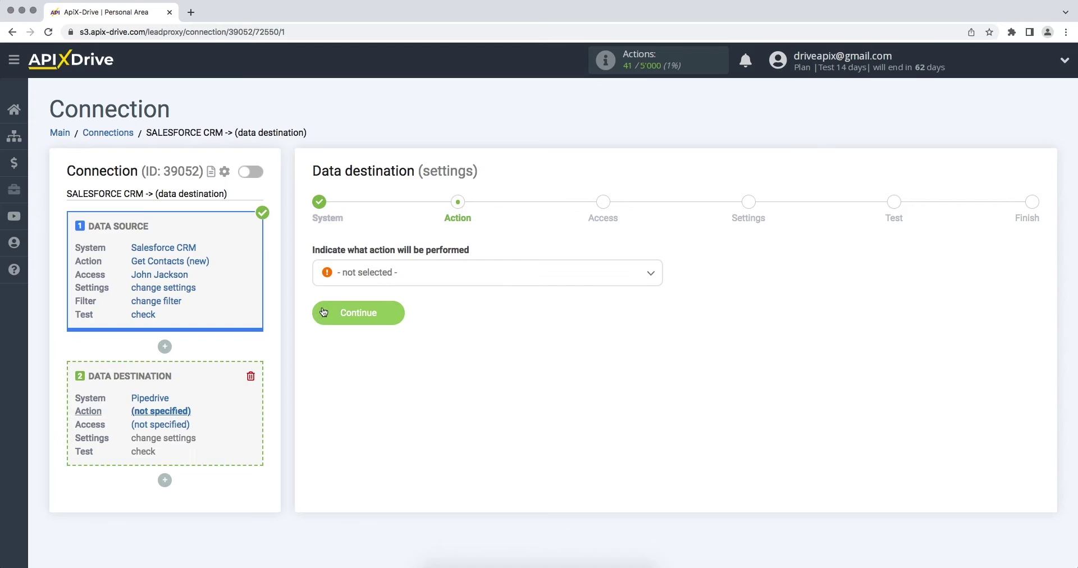
Set the Pipedrive action to Create a Contact and proceed to account access
click(365, 274)
click(371, 342)
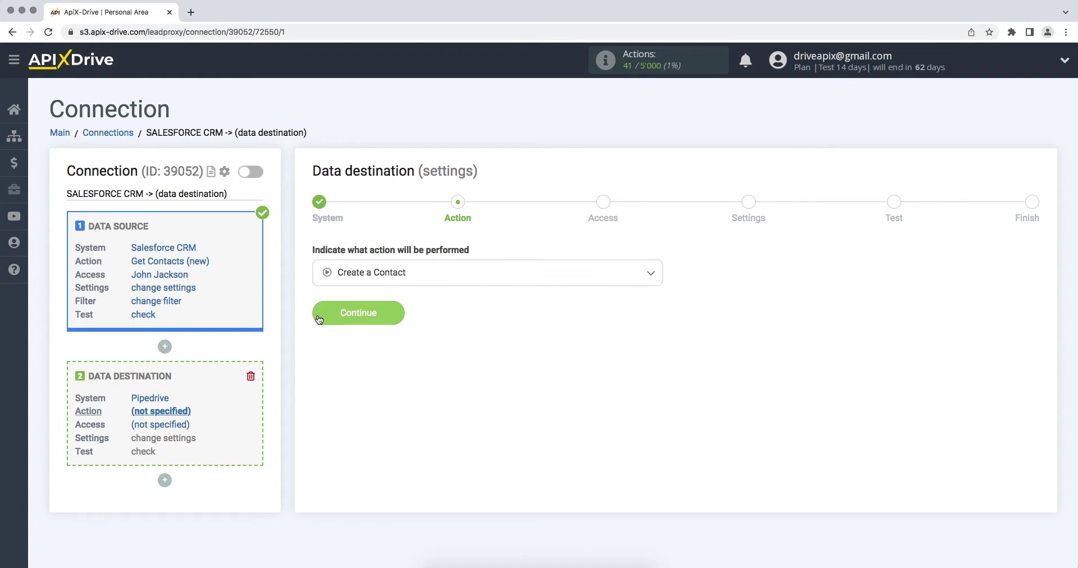
click(319, 317)
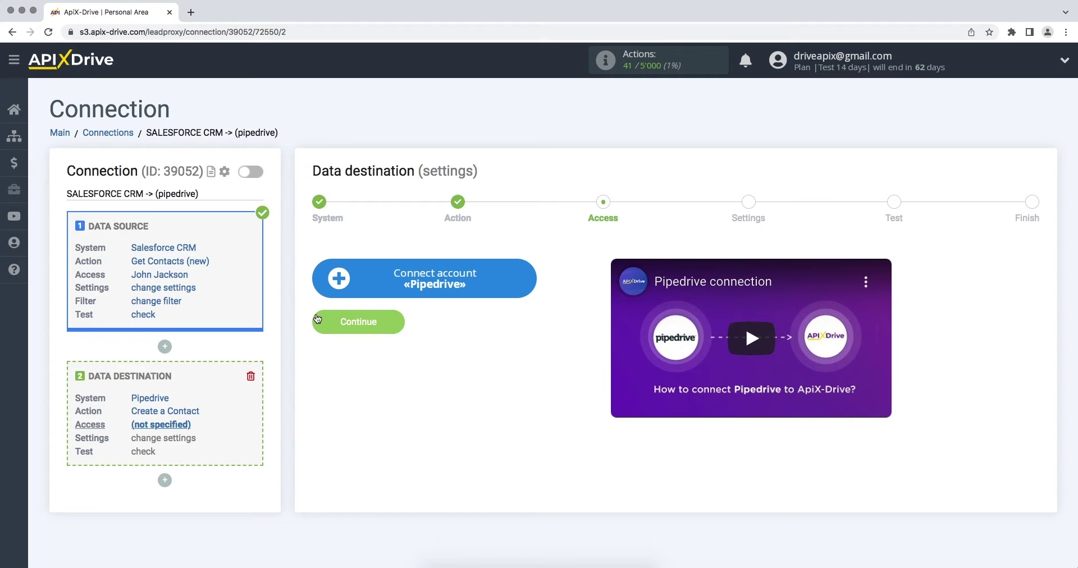
Fill the Pipedrive connection's Domain field with apix-drive7.pipedrive.com copied from Pipedrive's address bar
click(330, 292)
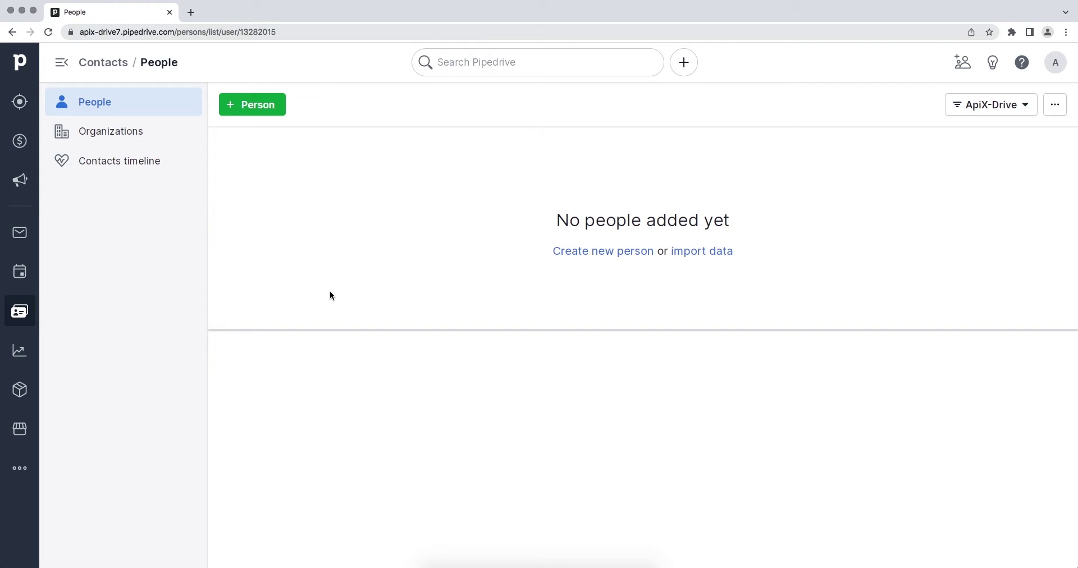
click(338, 31)
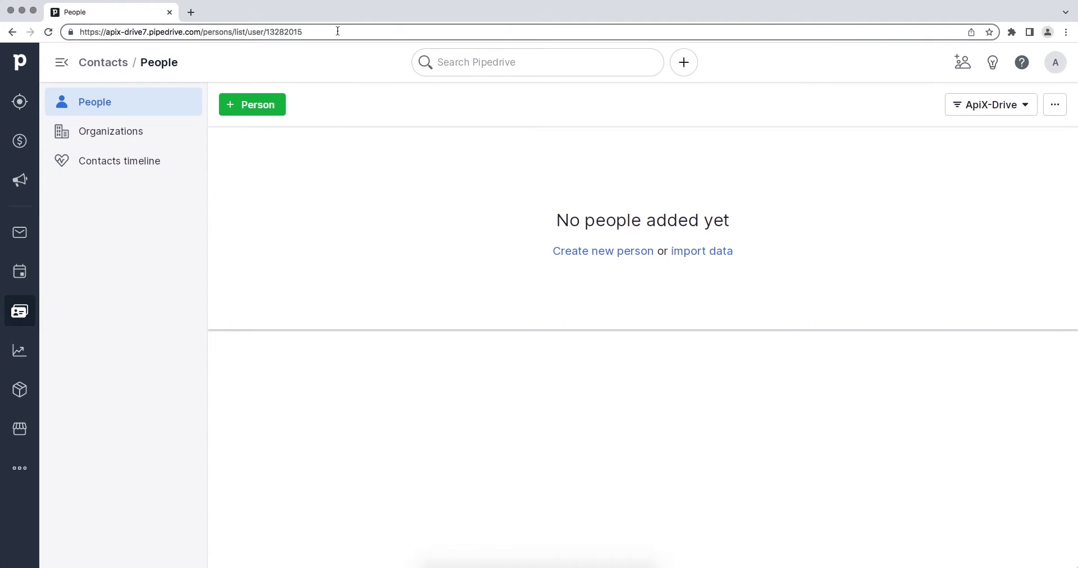
drag(202, 32, 105, 33)
right_click(113, 33)
click(141, 100)
key(super+grave)
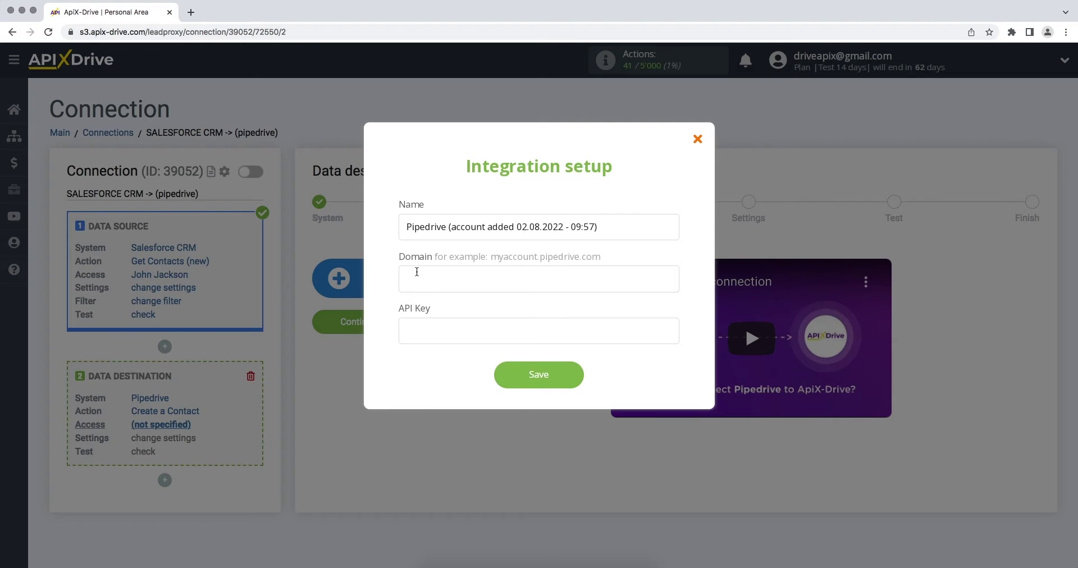
right_click(417, 272)
click(434, 347)
key(super+grave)
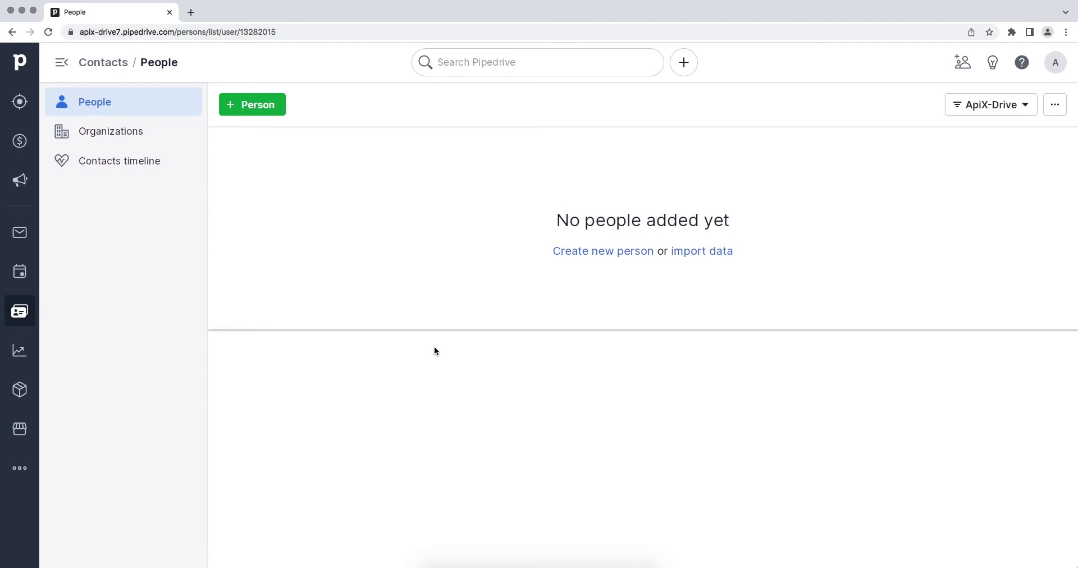
Copy the personal API token from Pipedrive's Personal preferences API tab
click(1056, 62)
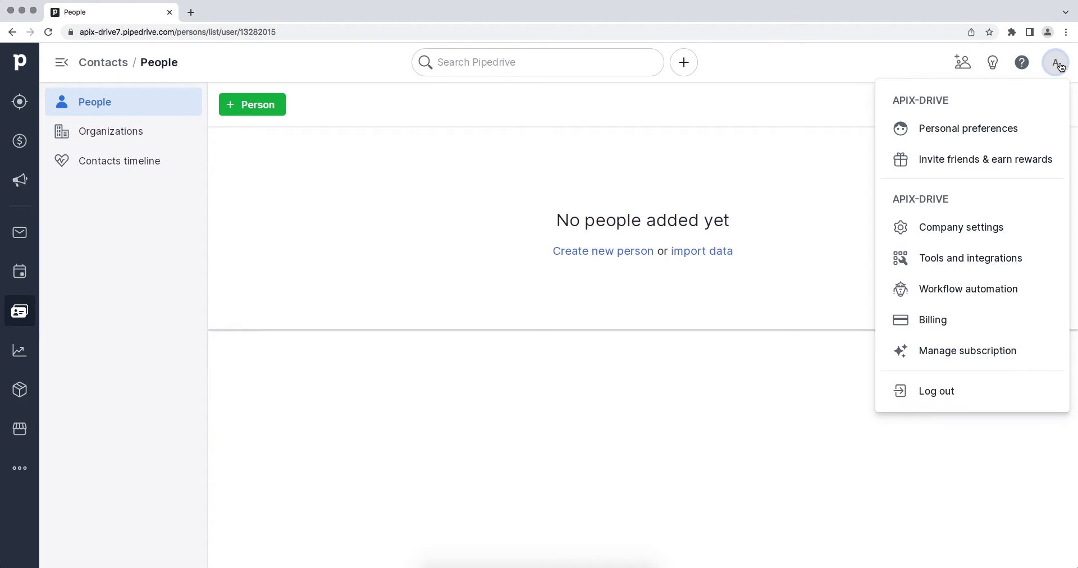
click(1036, 135)
click(582, 167)
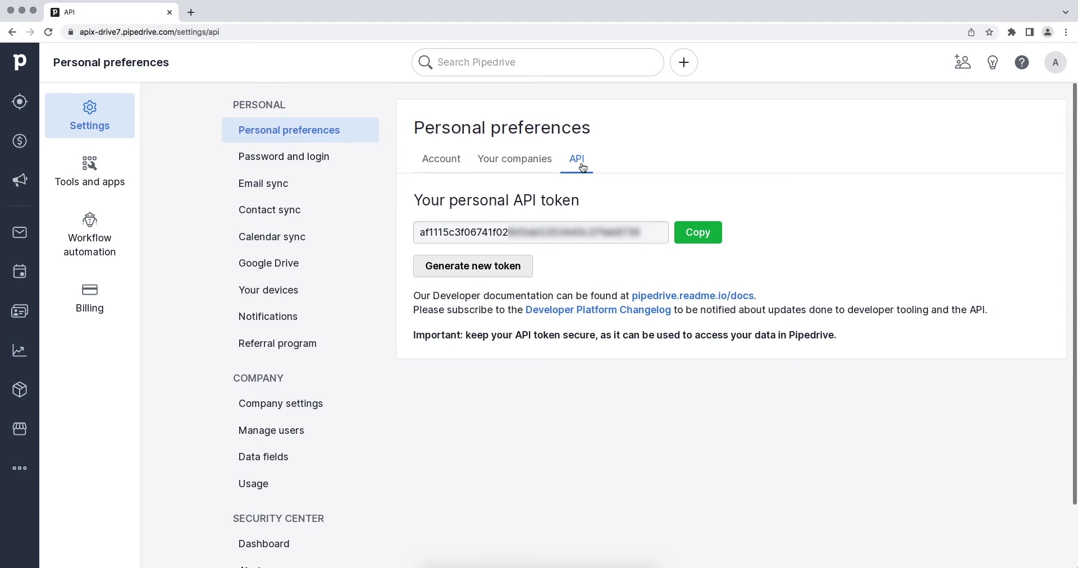
drag(643, 232, 414, 231)
right_click(424, 232)
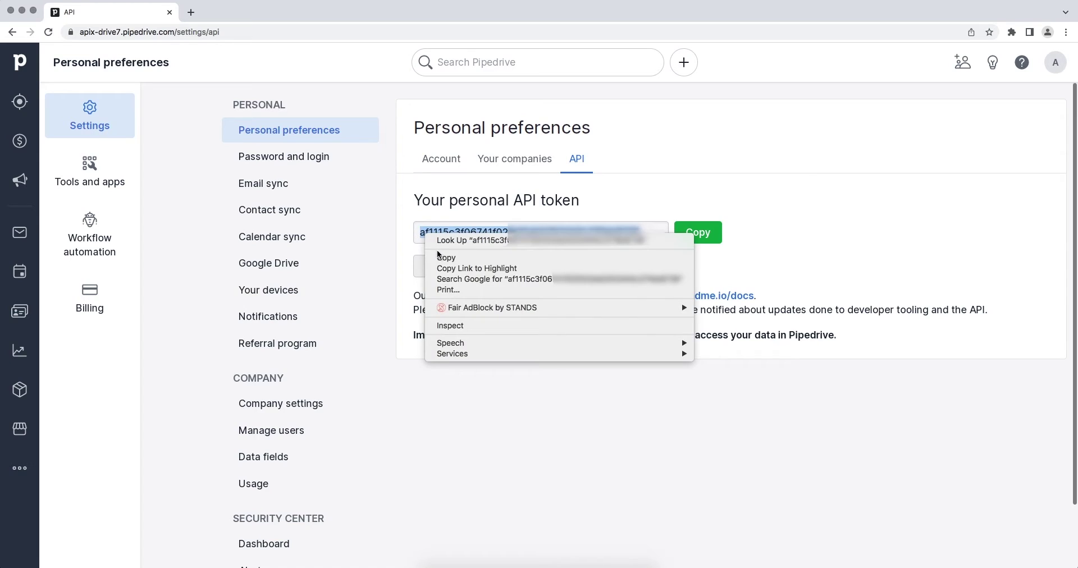
click(442, 258)
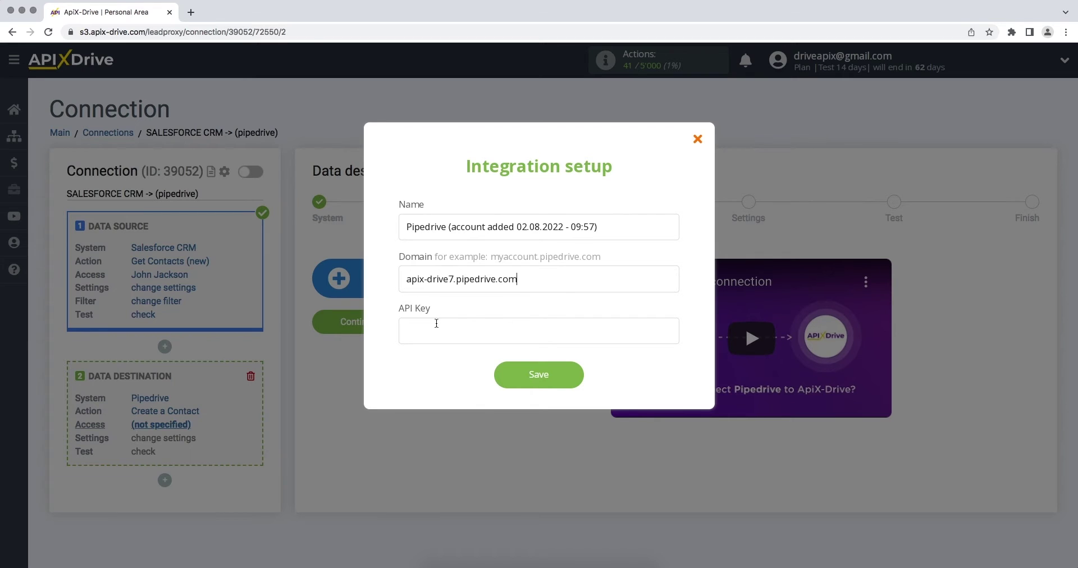
Paste the Pipedrive API token into API Key and save the account
right_click(435, 326)
click(457, 401)
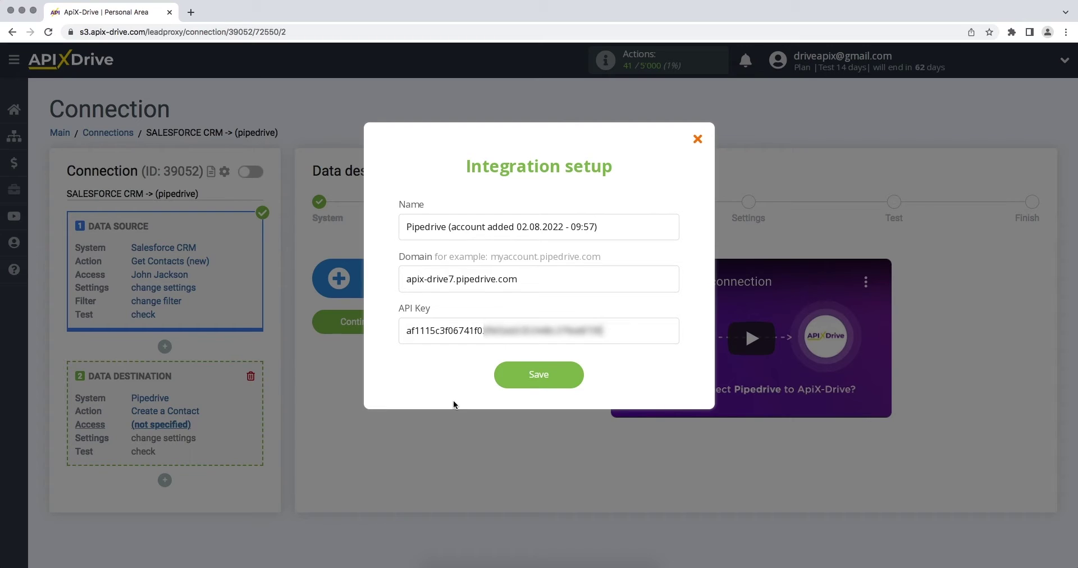
click(499, 384)
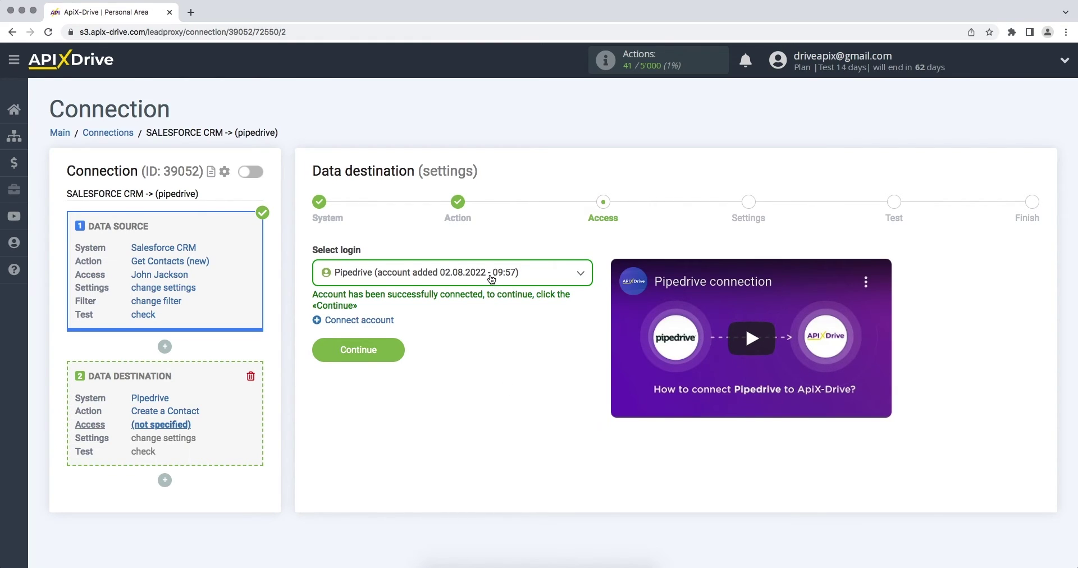
Select the Pipedrive account as the login and continue to Settings
click(492, 276)
click(499, 362)
click(323, 351)
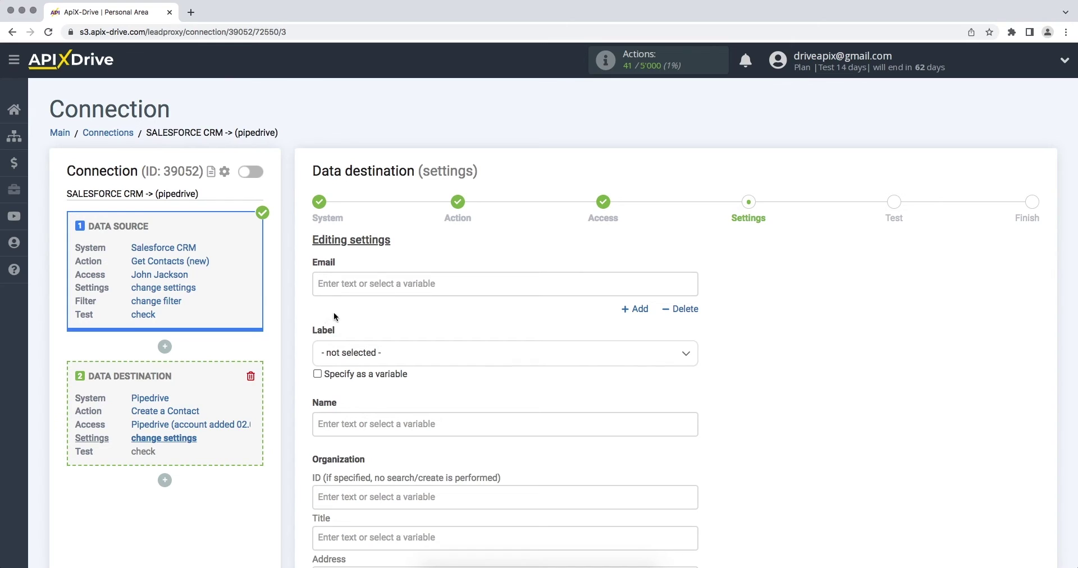
Map Salesforce Email, Name and Mobile Phone variables to Pipedrive's Email, Name and Phone fields
click(340, 284)
scroll(690, 240, down, 1)
drag(692, 246, 694, 282)
click(460, 412)
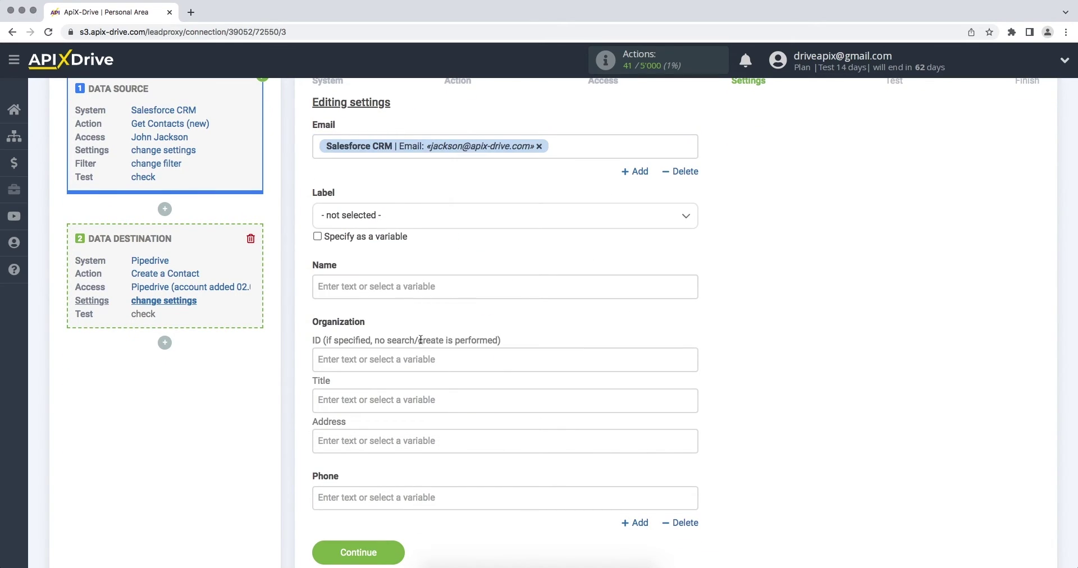
click(405, 292)
drag(694, 247, 695, 295)
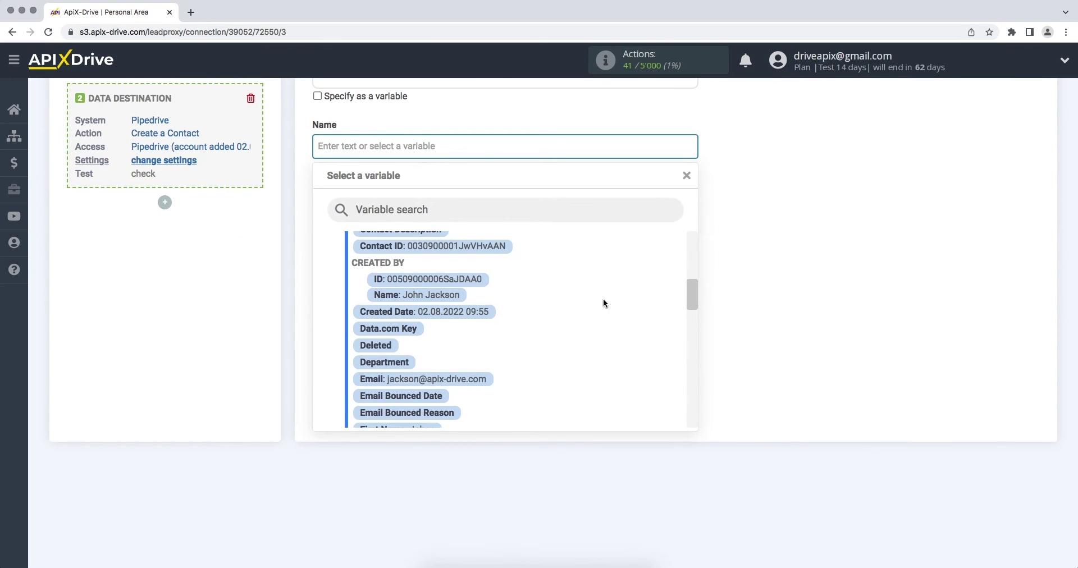
click(447, 295)
click(674, 357)
drag(692, 303, 690, 431)
click(474, 416)
Set the organization Title to 'New contact from Salesforce CRM' and continue to Test
click(425, 112)
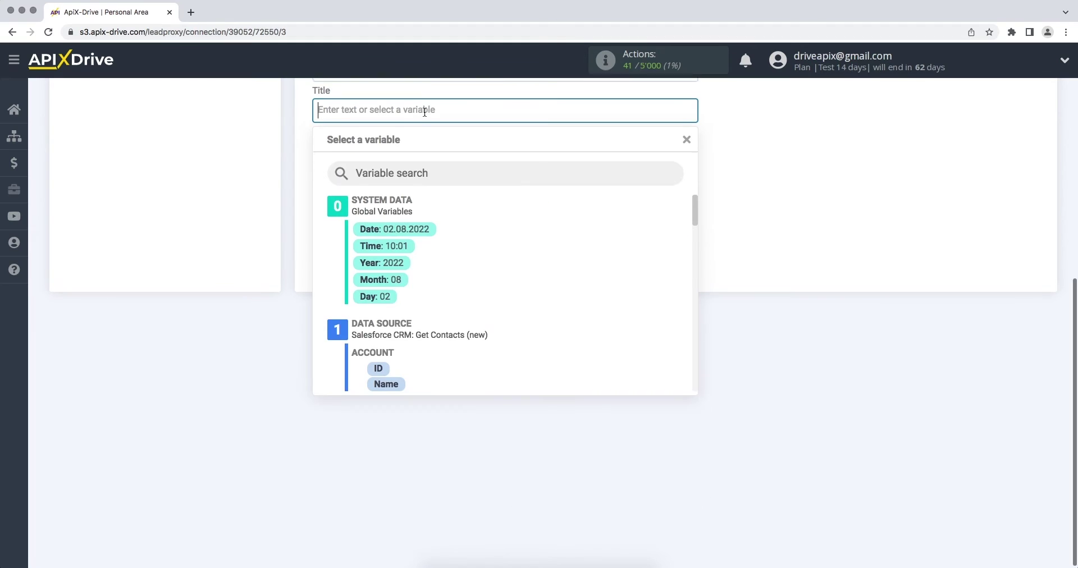
scroll(425, 112, up, 1)
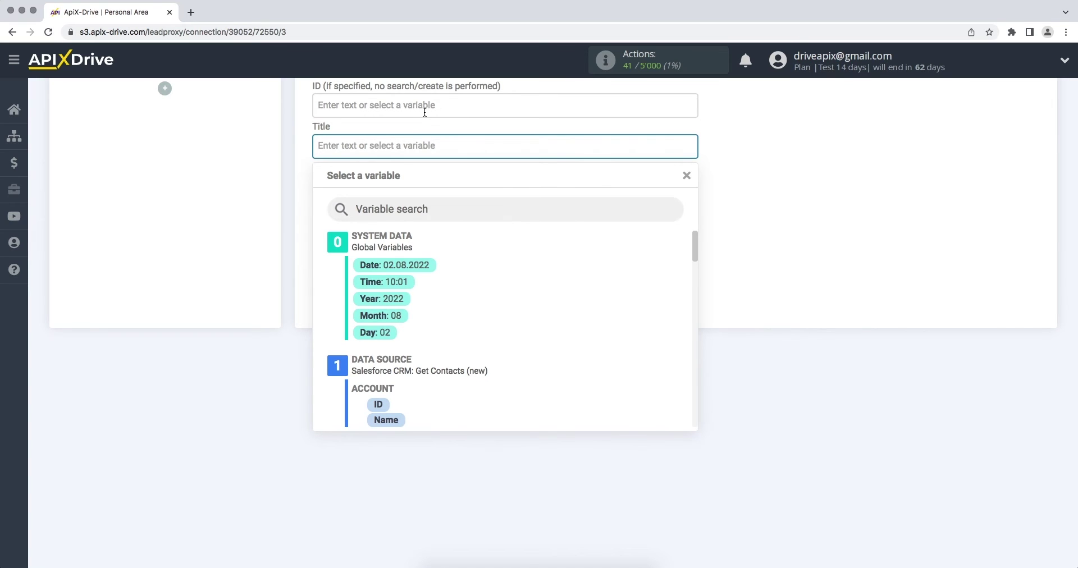
text(New contact from Salesforce CRM)
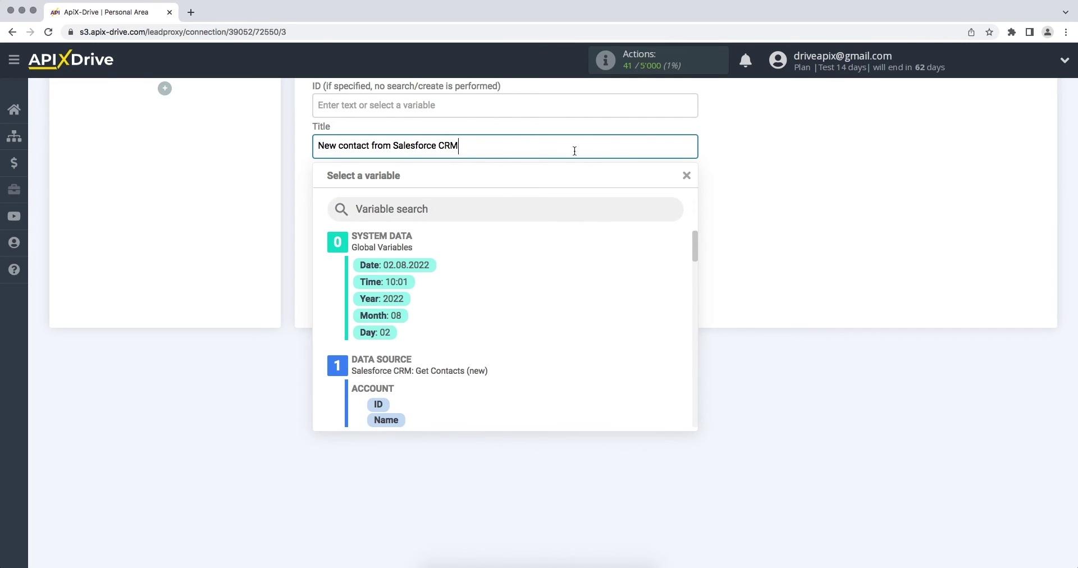
click(746, 239)
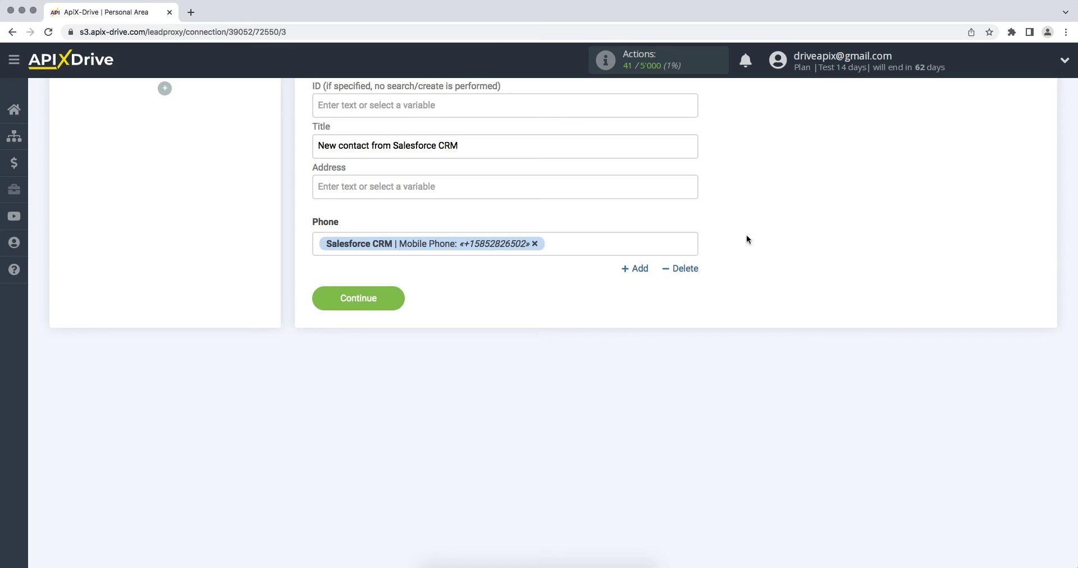
click(323, 298)
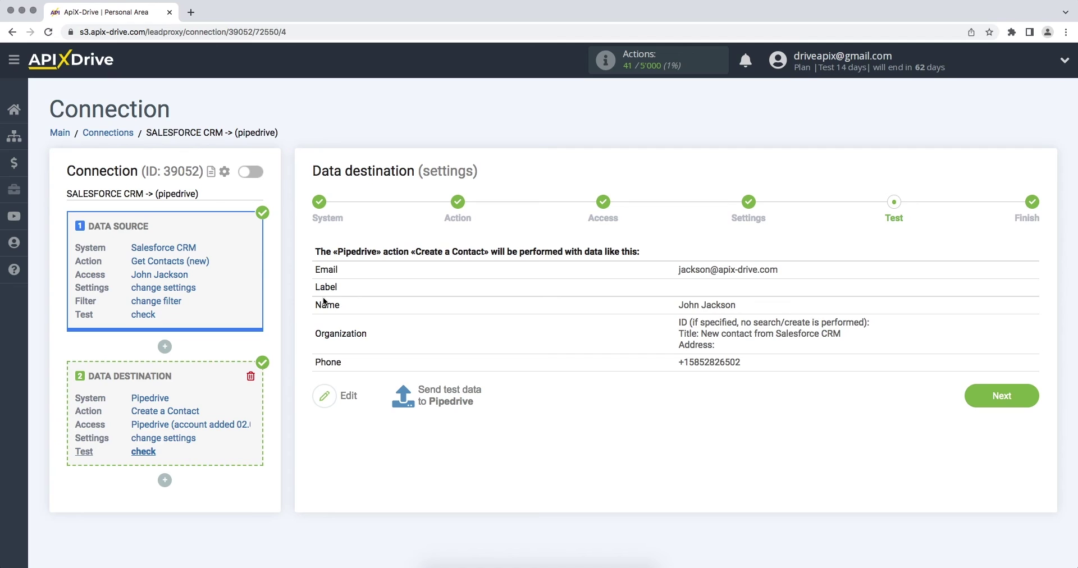
Send test data to Pipedrive, check the created contact, and advance to Finish
click(413, 394)
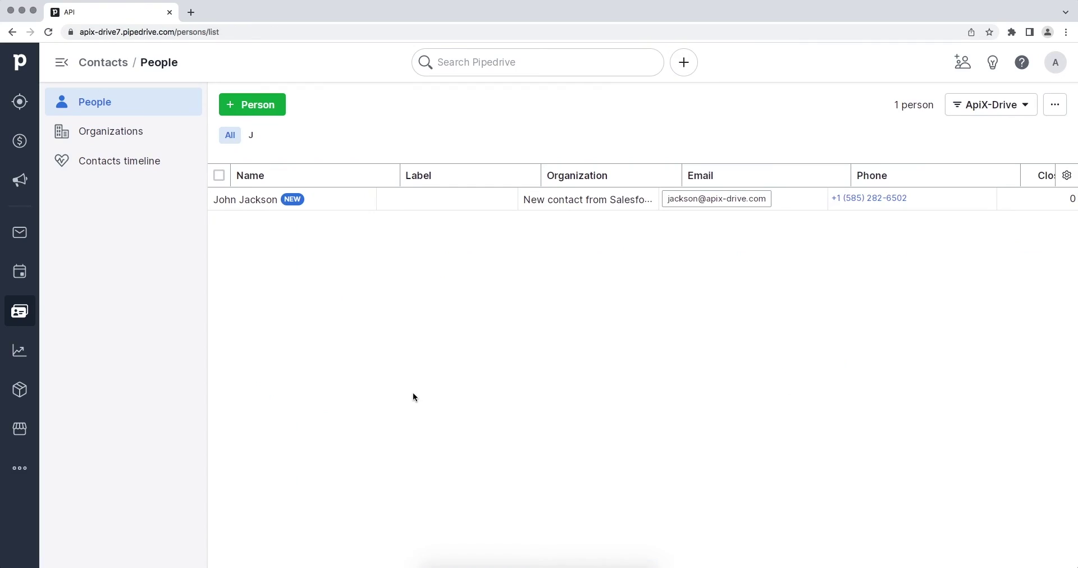
click(264, 201)
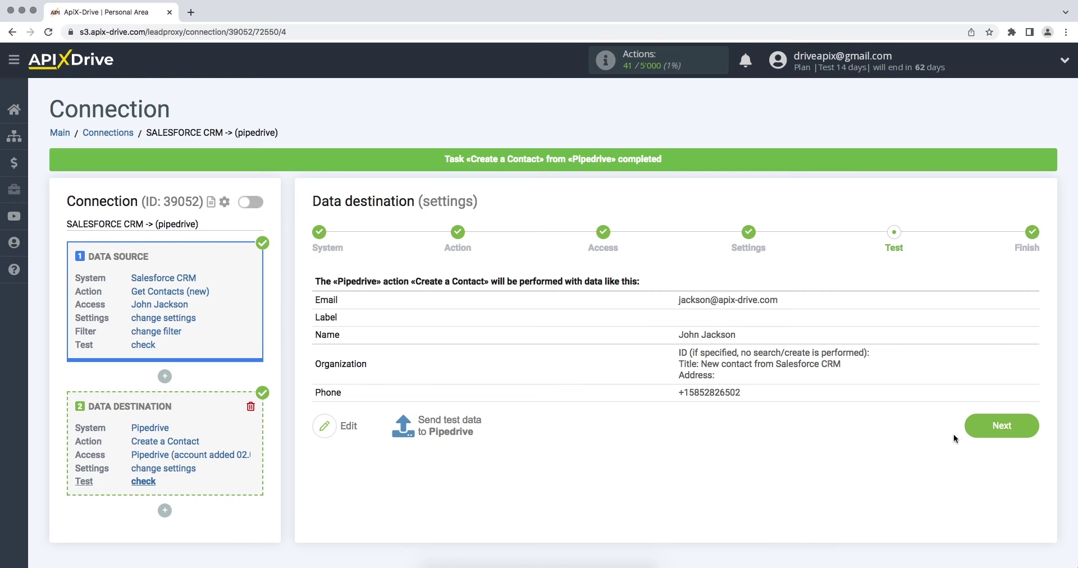
click(990, 430)
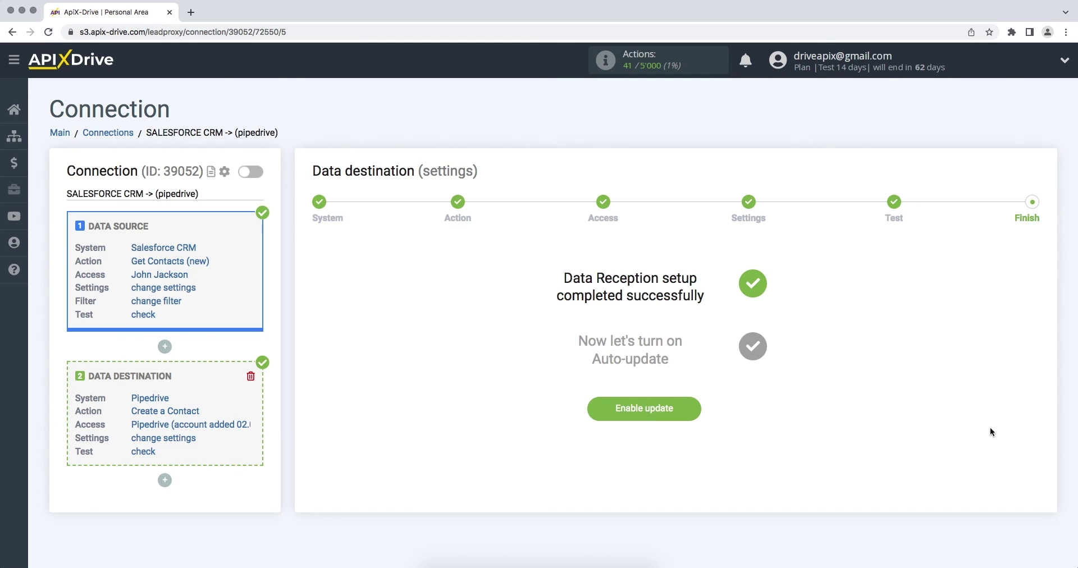
Enable auto-update on the Salesforce CRM to Pipedrive connection and save a 5-minute update interval
click(596, 417)
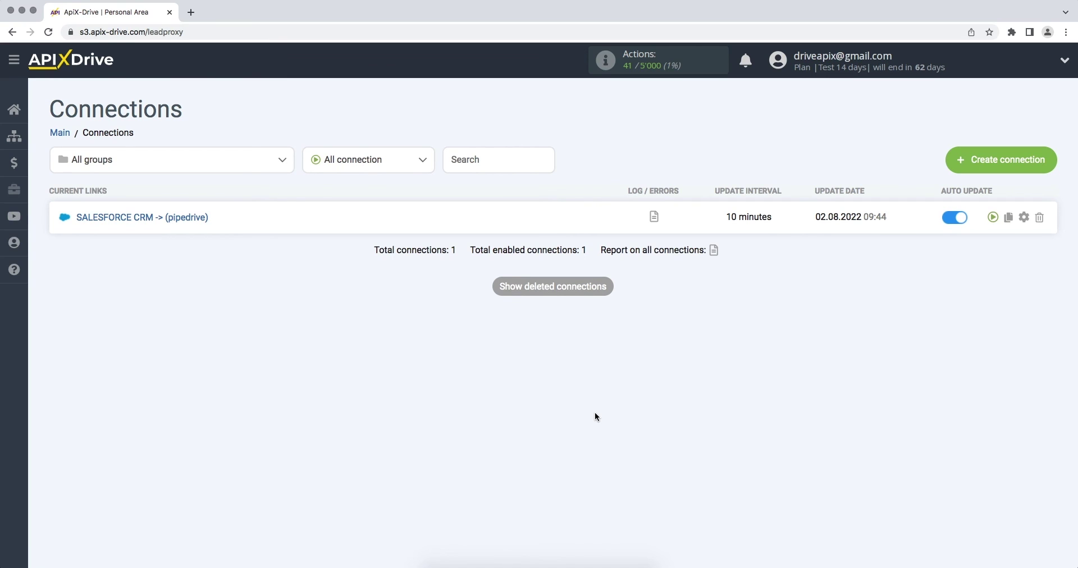
click(1024, 217)
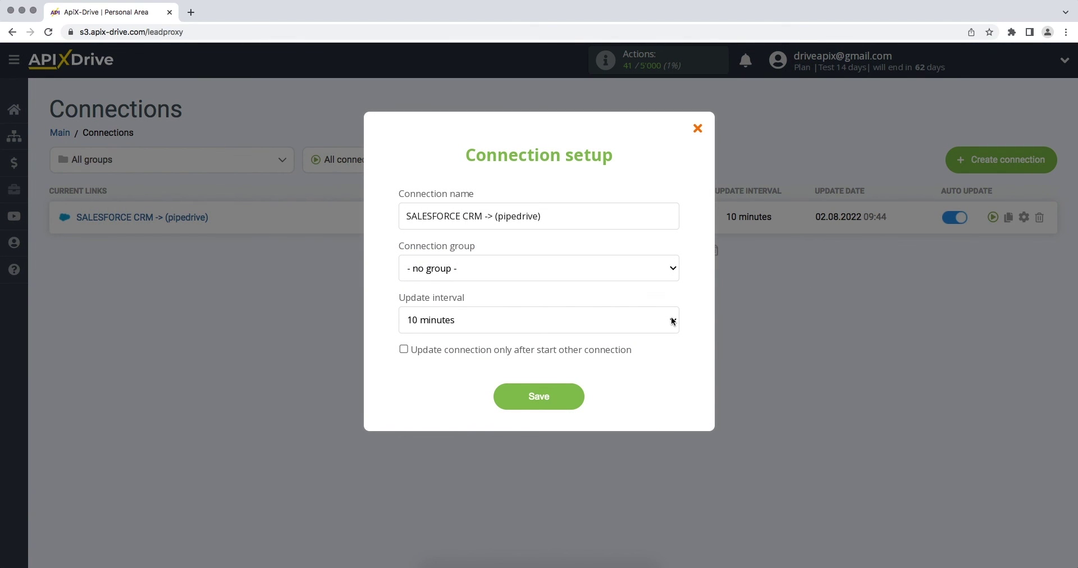
click(672, 316)
click(667, 304)
click(497, 395)
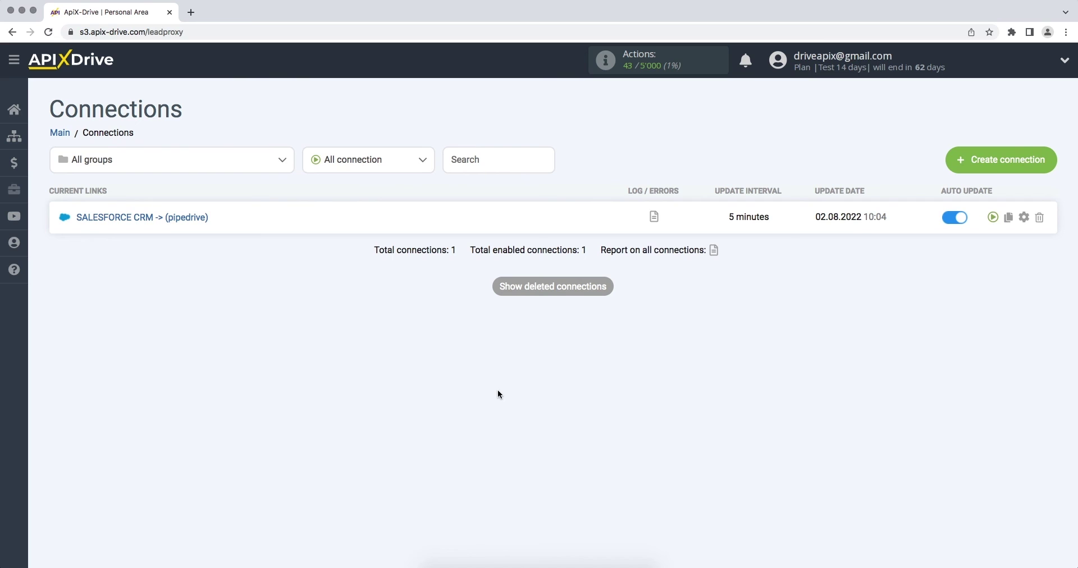